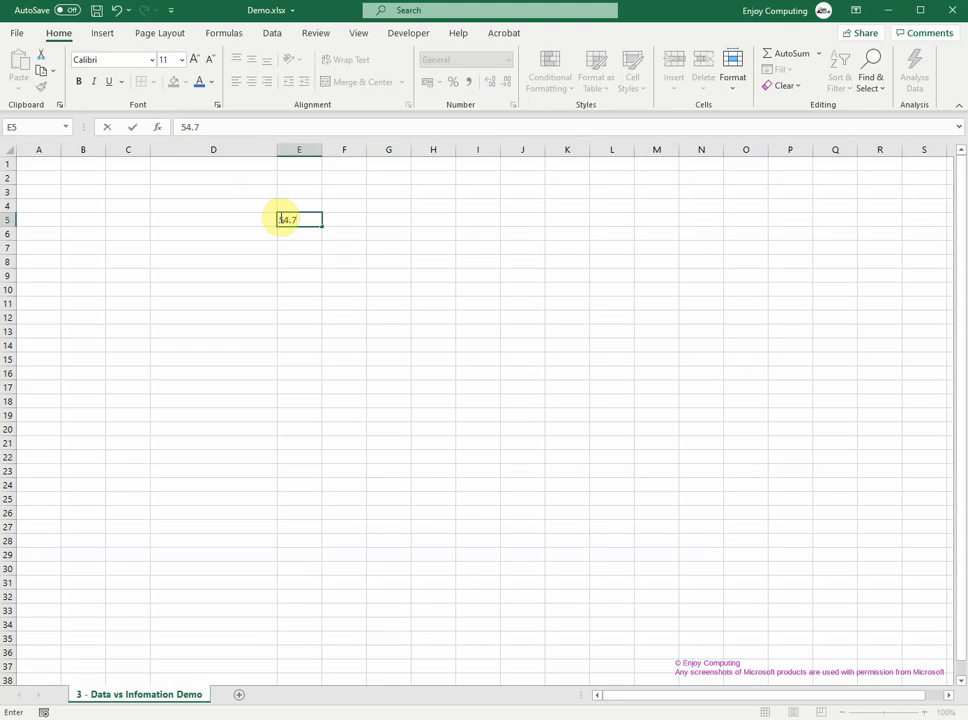
Enter the miles 54.7, 90.8 and 837.6 in E5:E7 and the three journey names in D5:D7.
key("Return")
type("90")
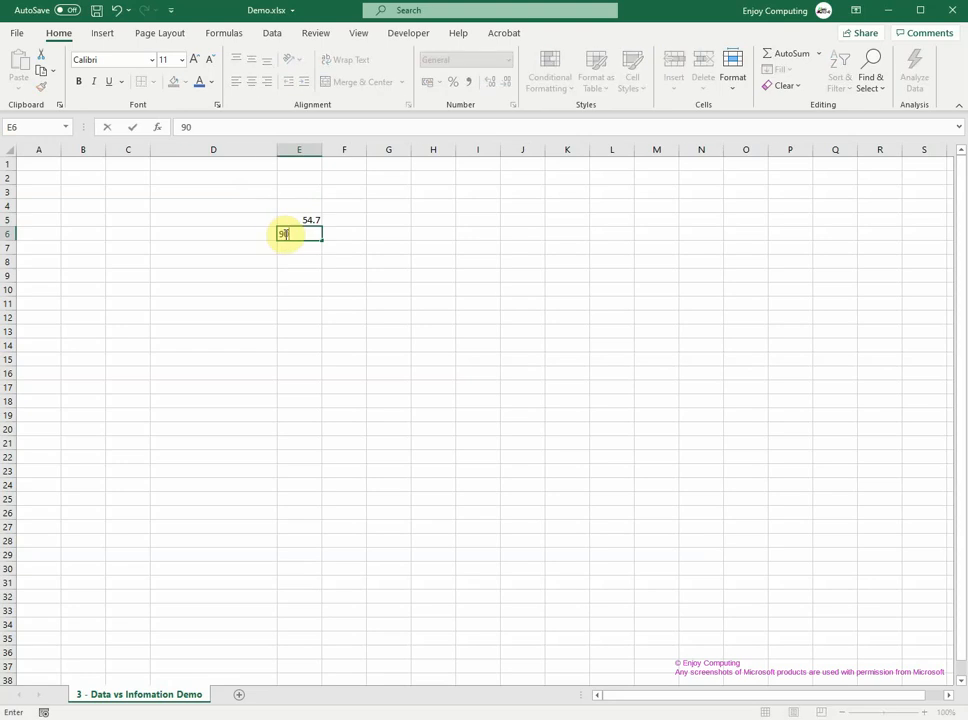
type(".8")
key("Return")
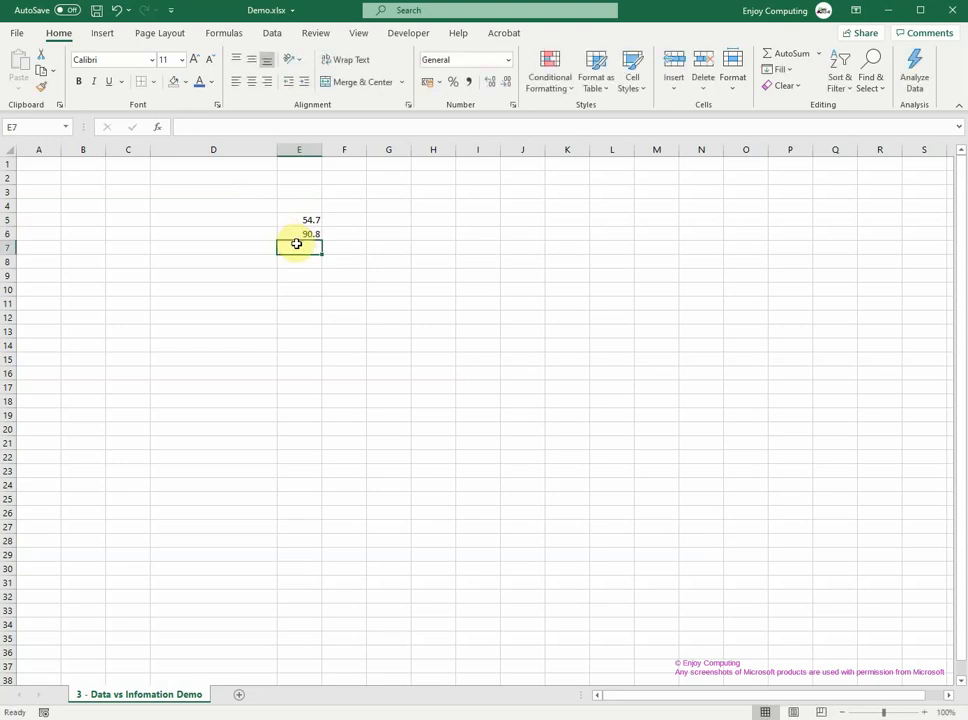
type("837.6")
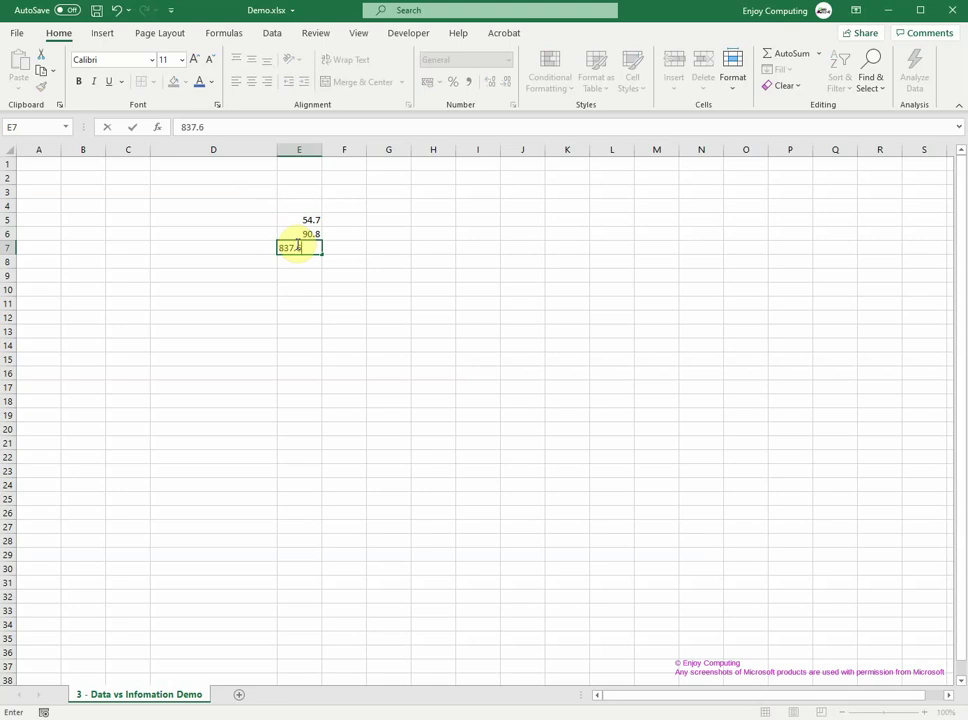
left_click(211, 216)
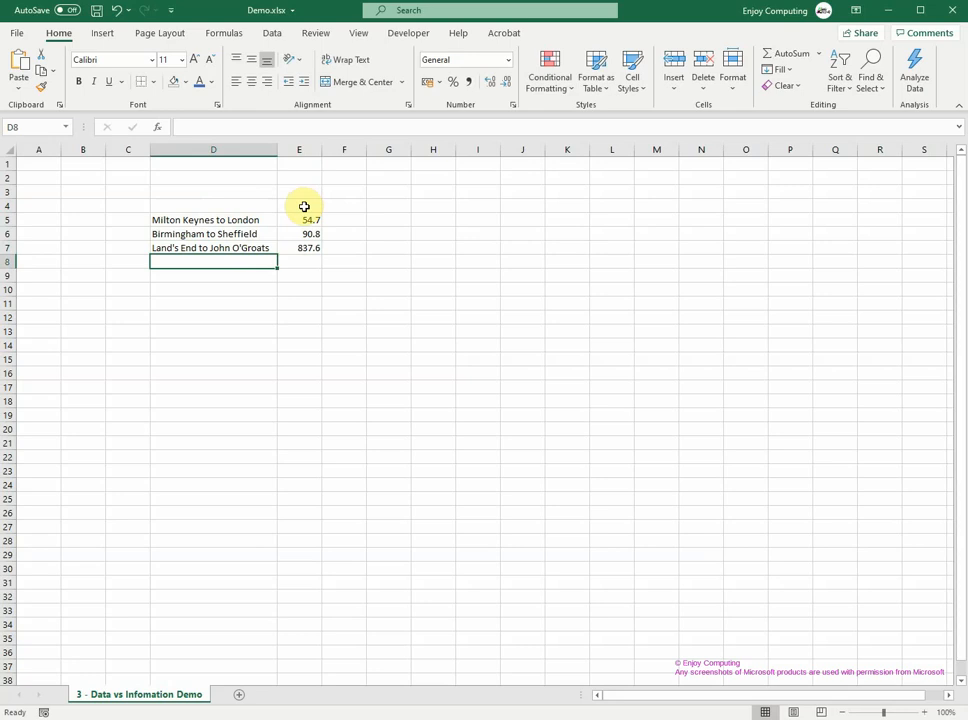
Add the headings Journey in D4 and Miles in E4 above the table.
left_click(238, 206)
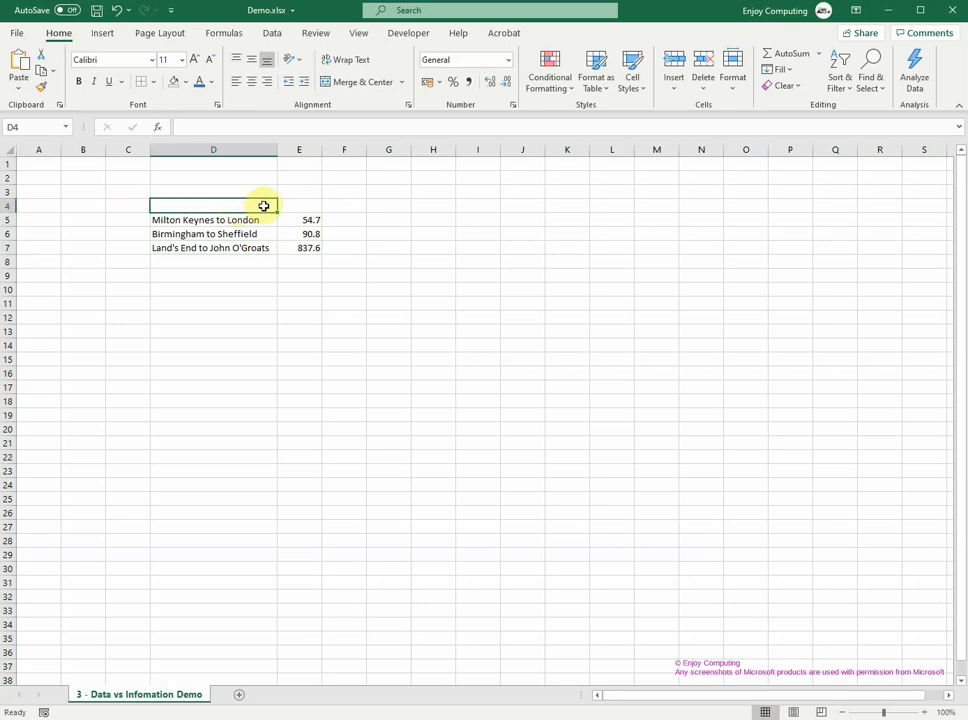
type("Journey")
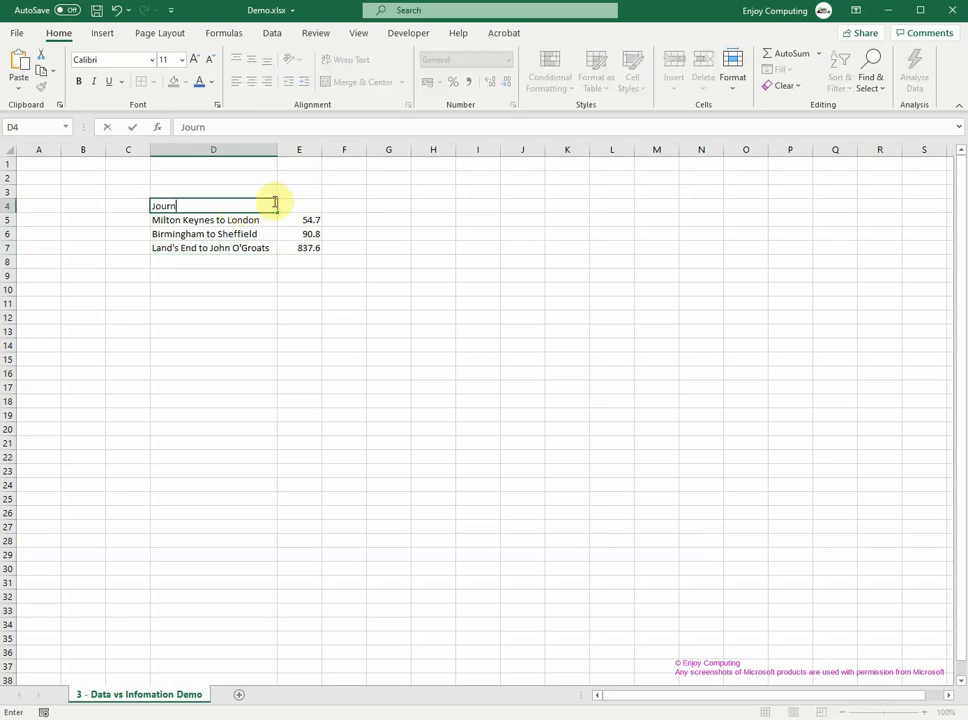
left_click(306, 204)
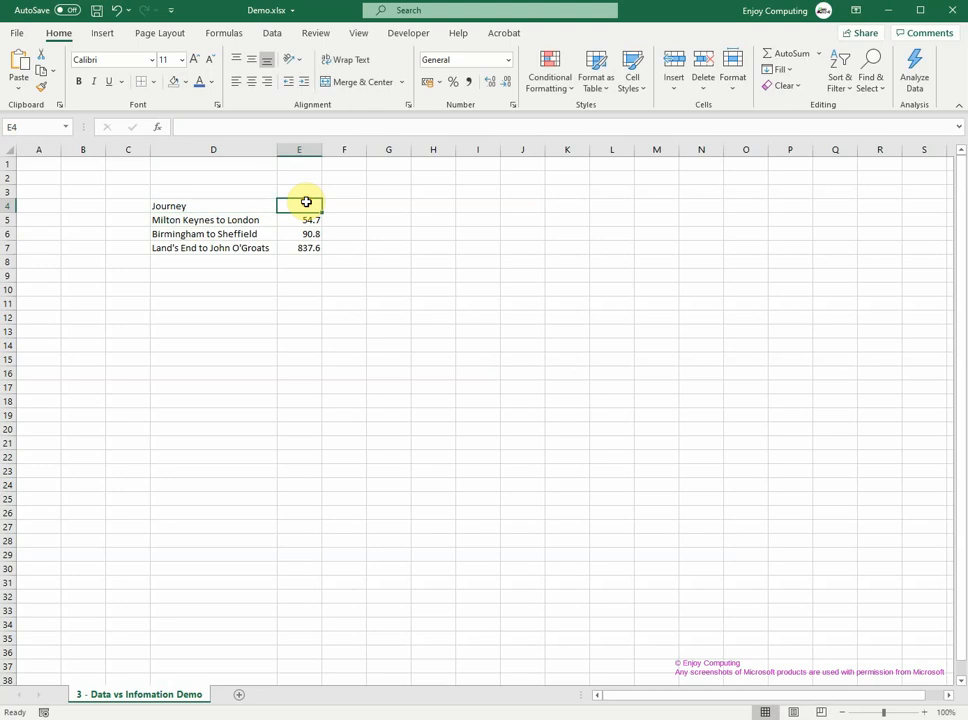
type("M")
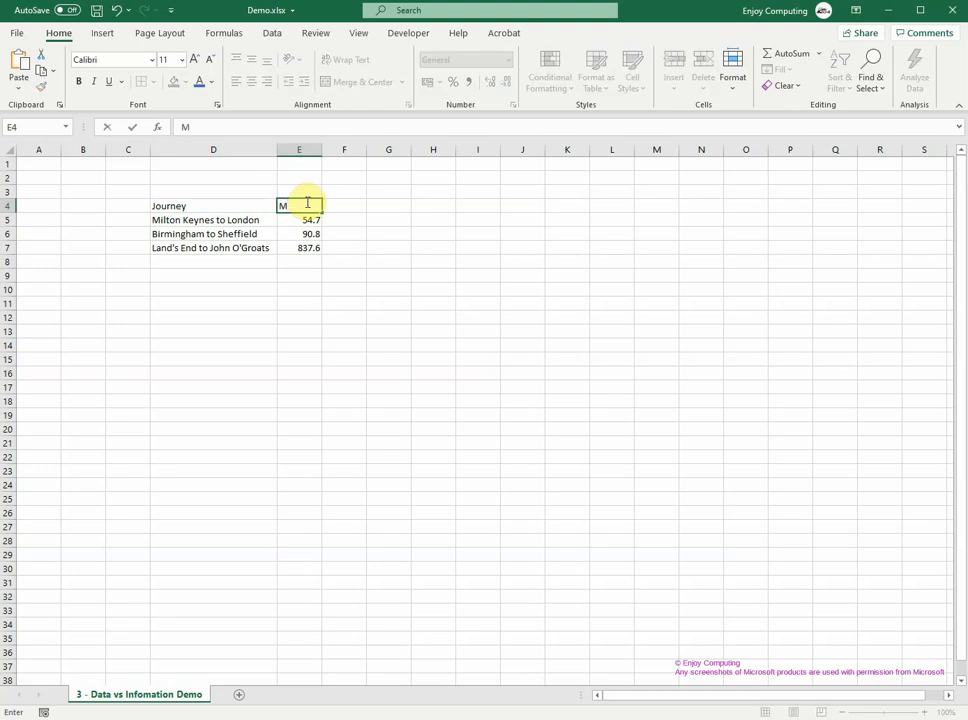
type("iles")
left_click(213, 206)
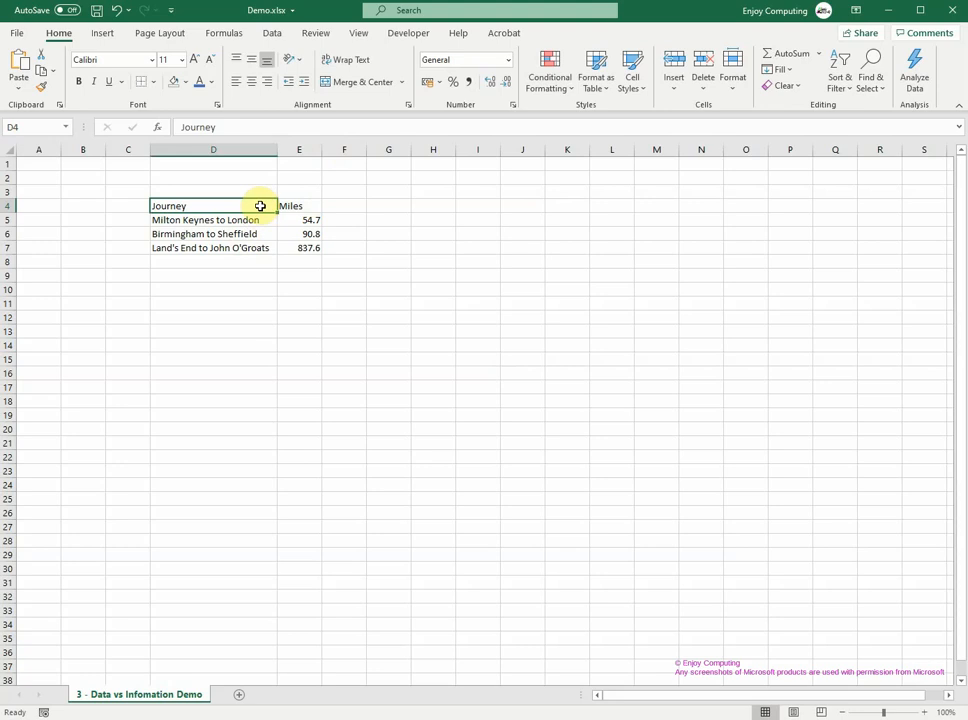
Make the D4:E4 header row bold and apply All Borders to the whole table D4:E7.
left_click_drag(260, 206, 302, 206)
key("ctrl+b")
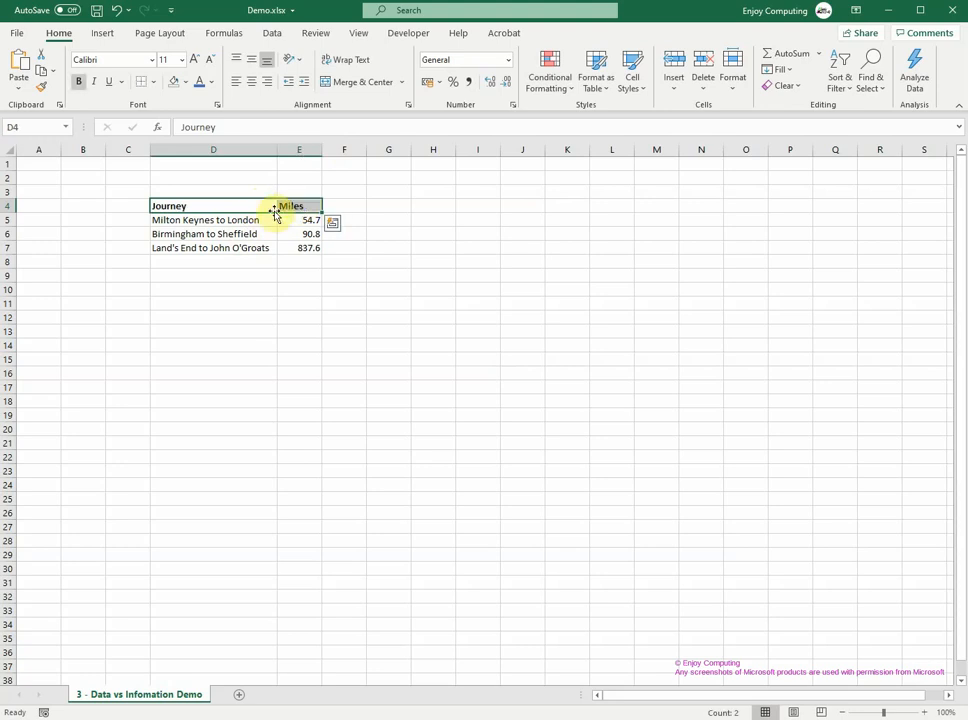
left_click_drag(243, 206, 306, 258)
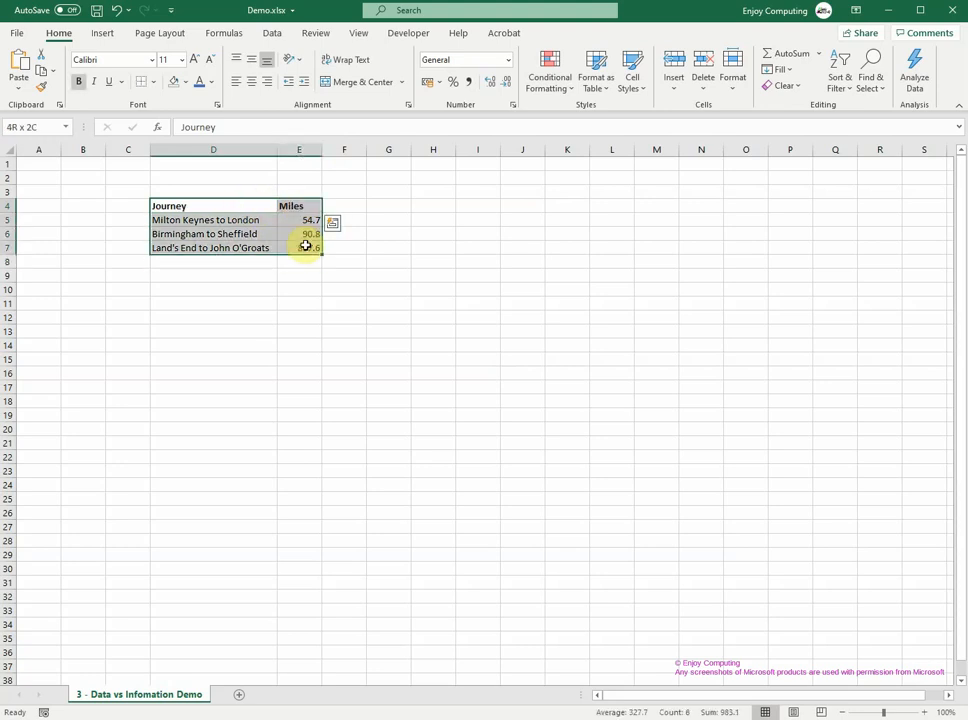
left_click(153, 81)
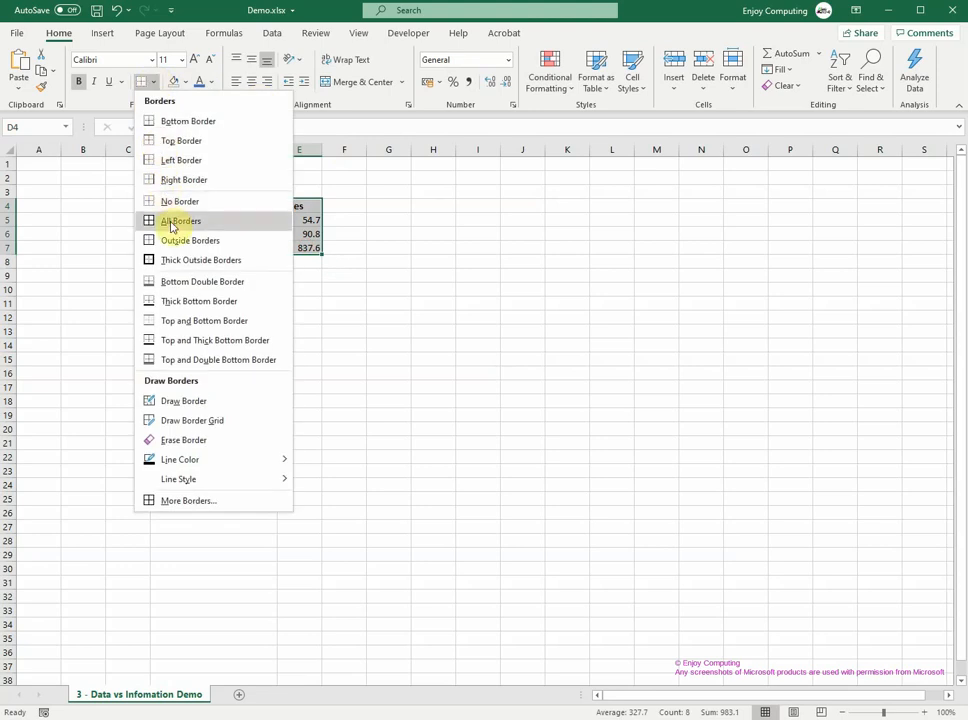
left_click(180, 220)
Fill the Journey and Miles header row with yellow.
left_click_drag(253, 207, 288, 206)
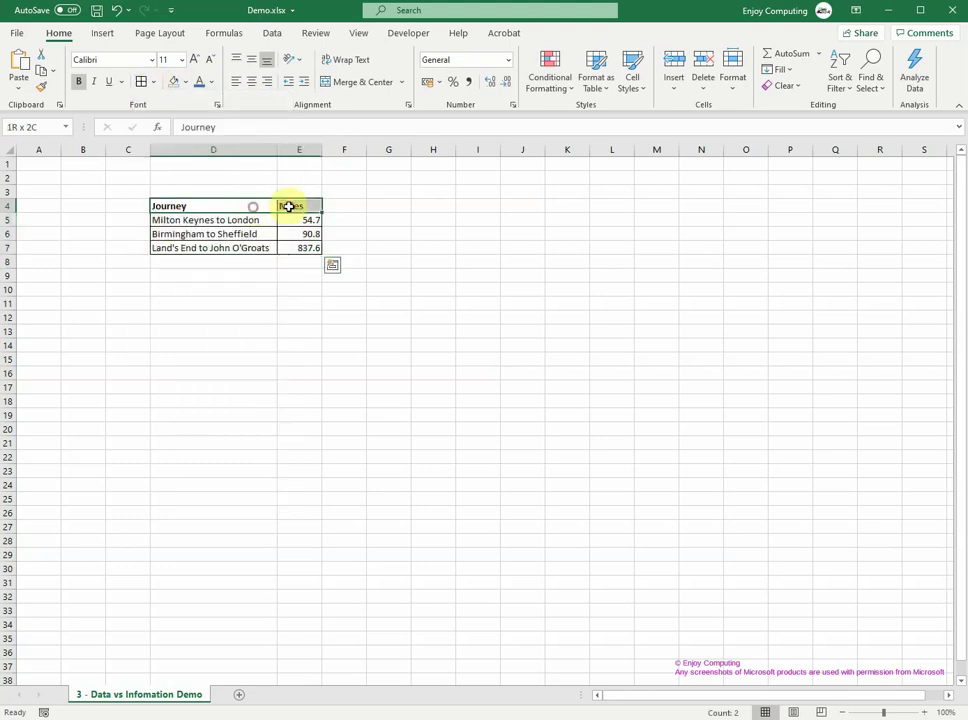
left_click(185, 81)
left_click(209, 212)
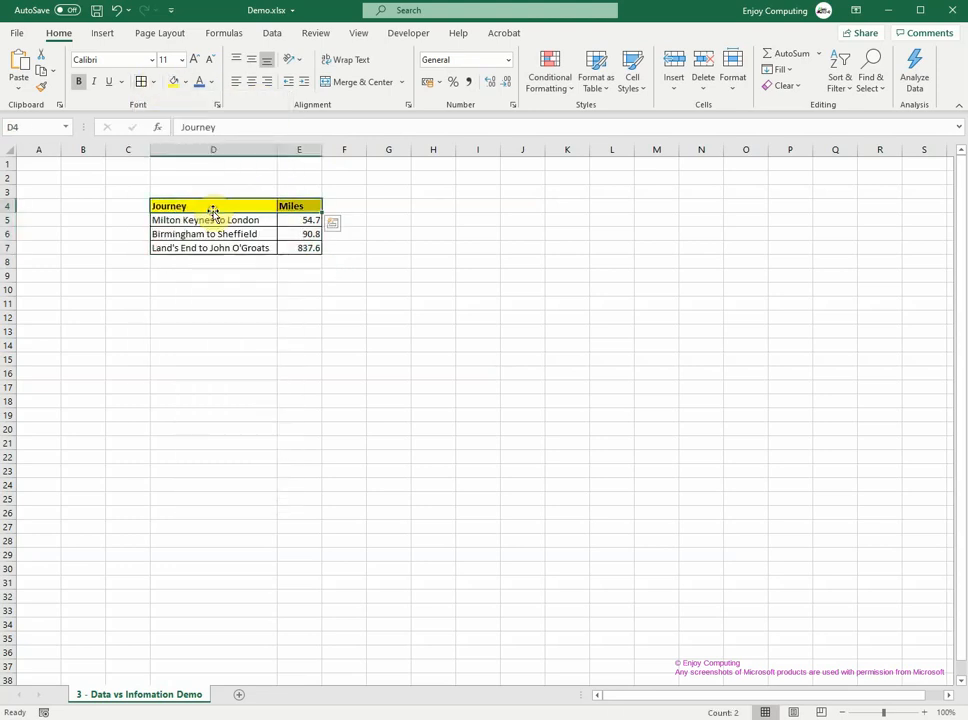
left_click(230, 272)
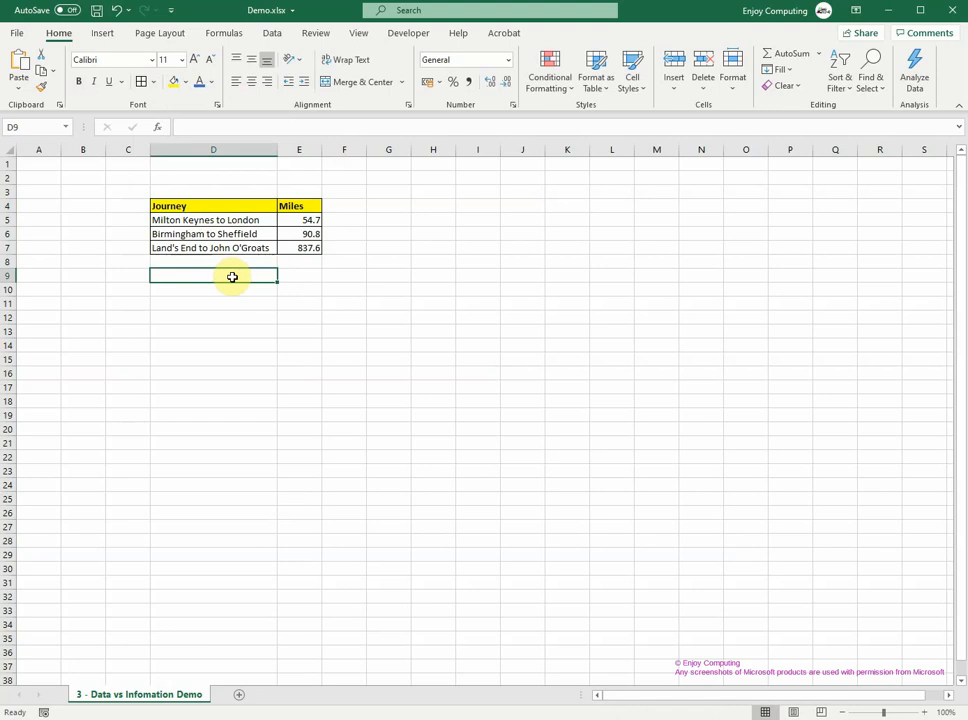
Select the table range D4:E7, headings and data, ready for a chart.
left_click_drag(224, 206, 297, 246)
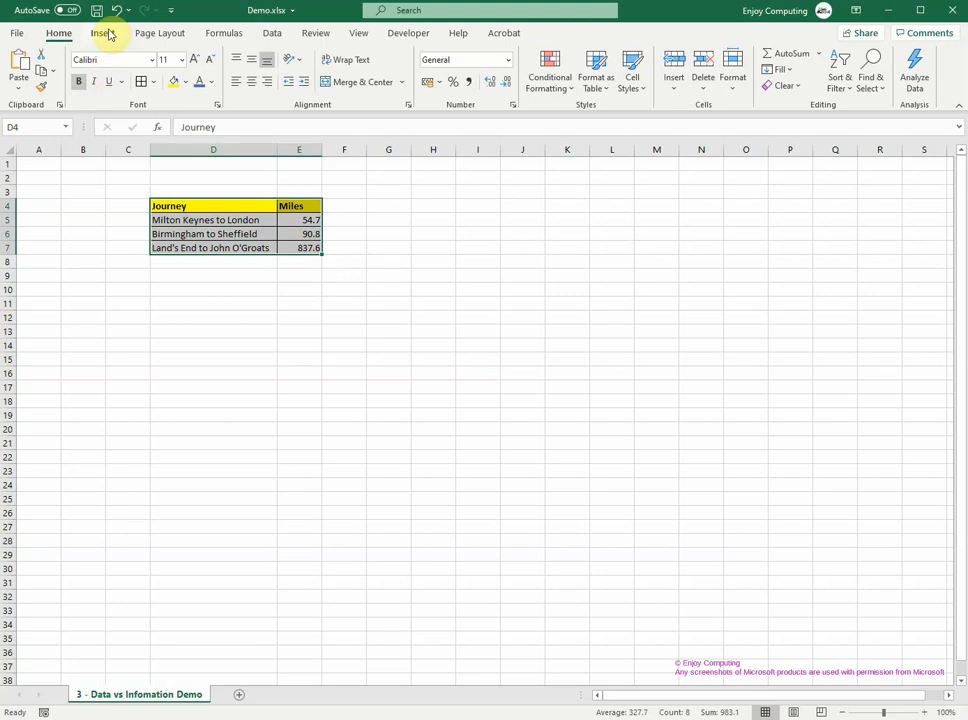